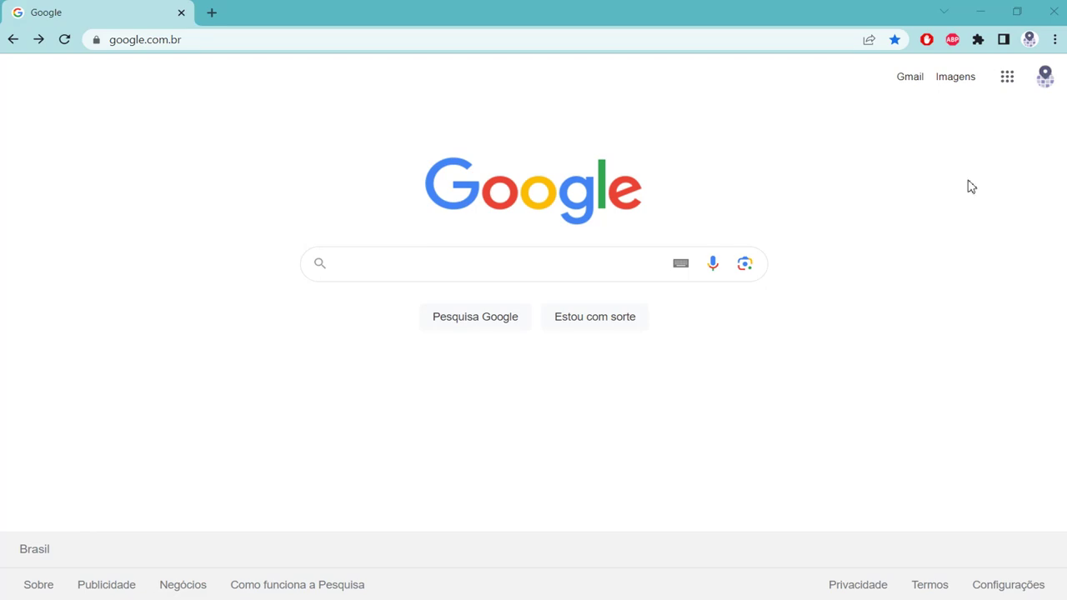
# Search Google for 'importar skp para autocad' and look over the results
pyautogui.click(410, 259)
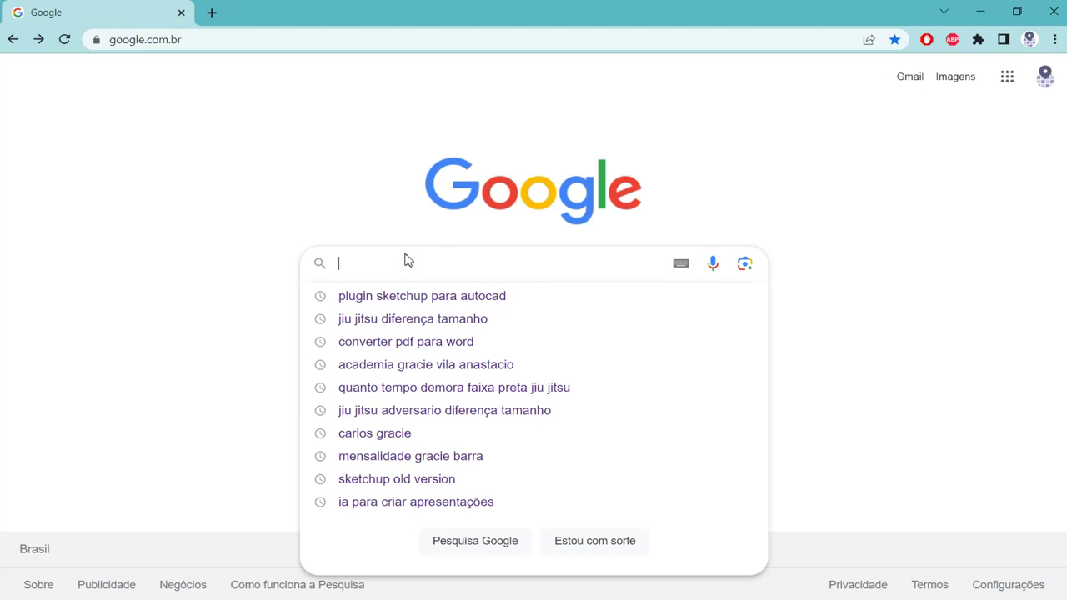
pyautogui.write('au')
pyautogui.press('BackSpace')
pyautogui.press('BackSpace')
pyautogui.write('a')
pyautogui.press('BackSpace')
pyautogui.write('importar a')
pyautogui.press('BackSpace')
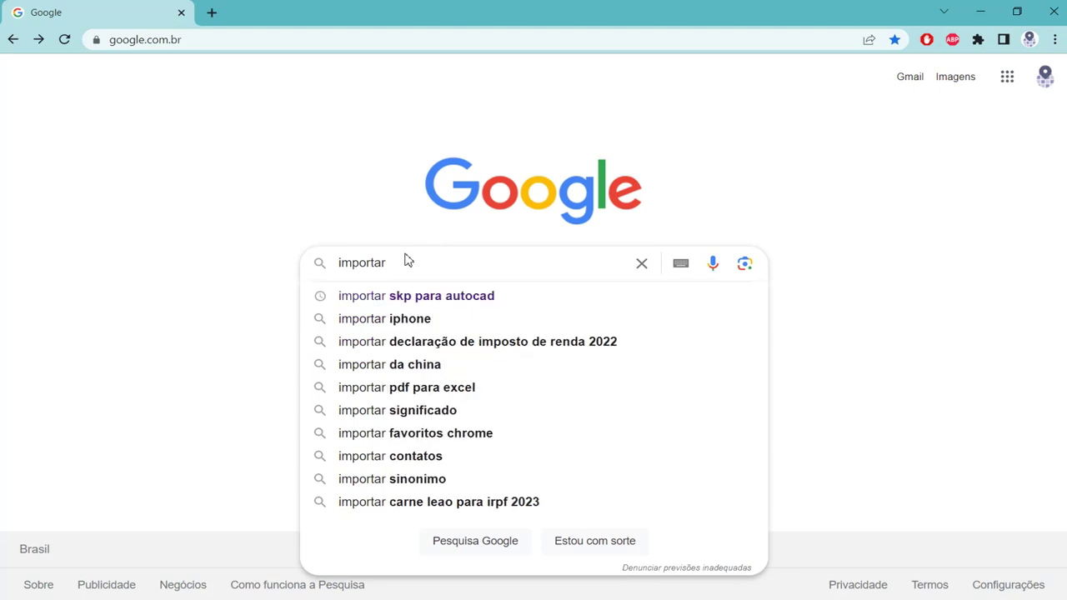
pyautogui.press('Down')
pyautogui.press('Return')
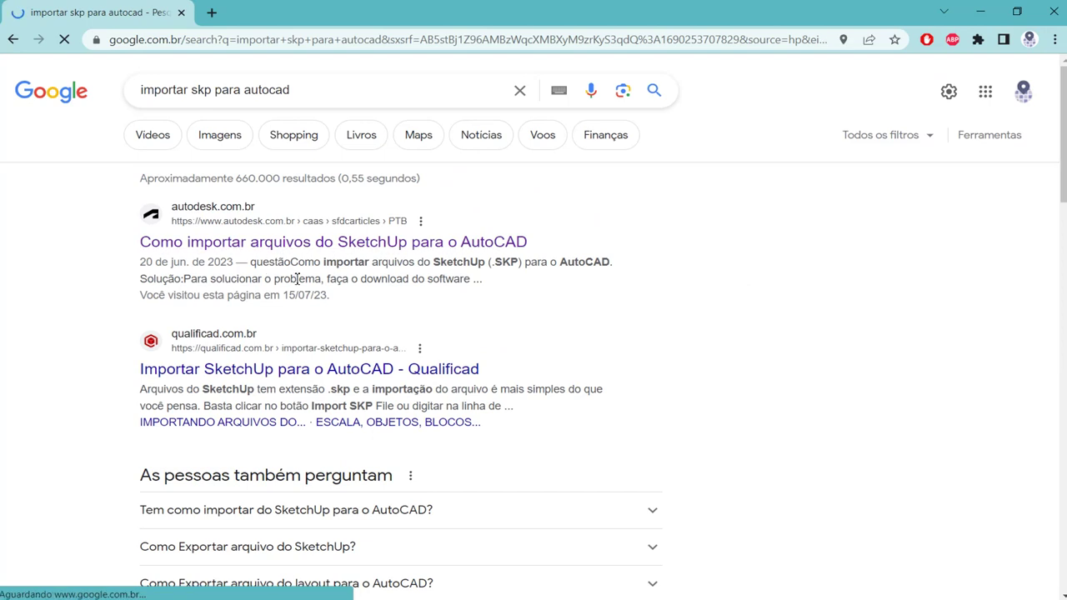
pyautogui.scroll(-1, 298, 279)
pyautogui.scroll(-3, 417, 264)
pyautogui.scroll(4, 250, 251)
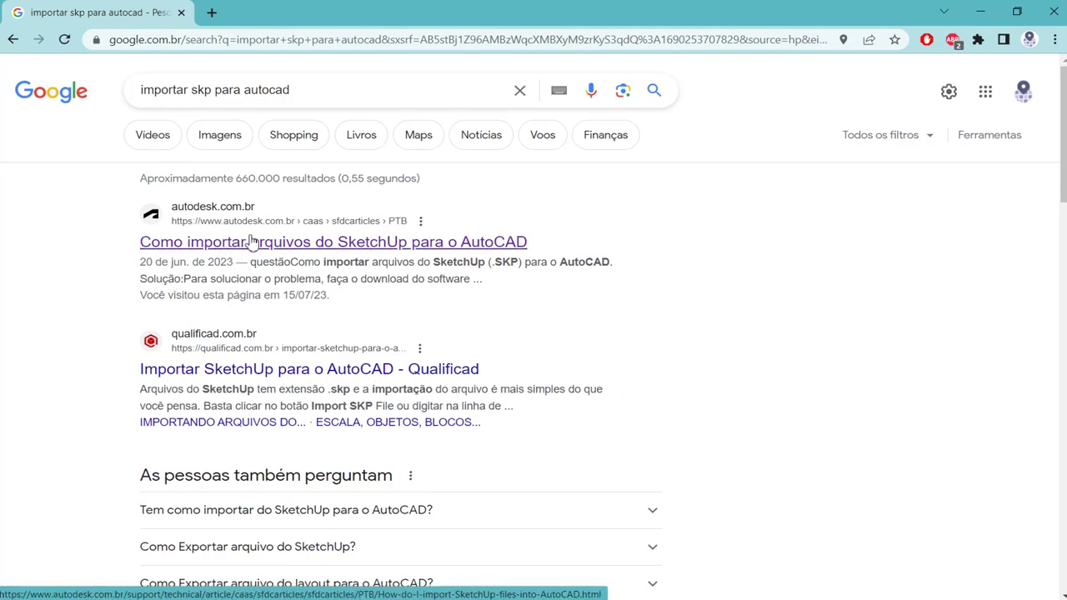
# Read the Autodesk article on importing SketchUp files and follow its Autodesk App Store link
pyautogui.click(300, 244)
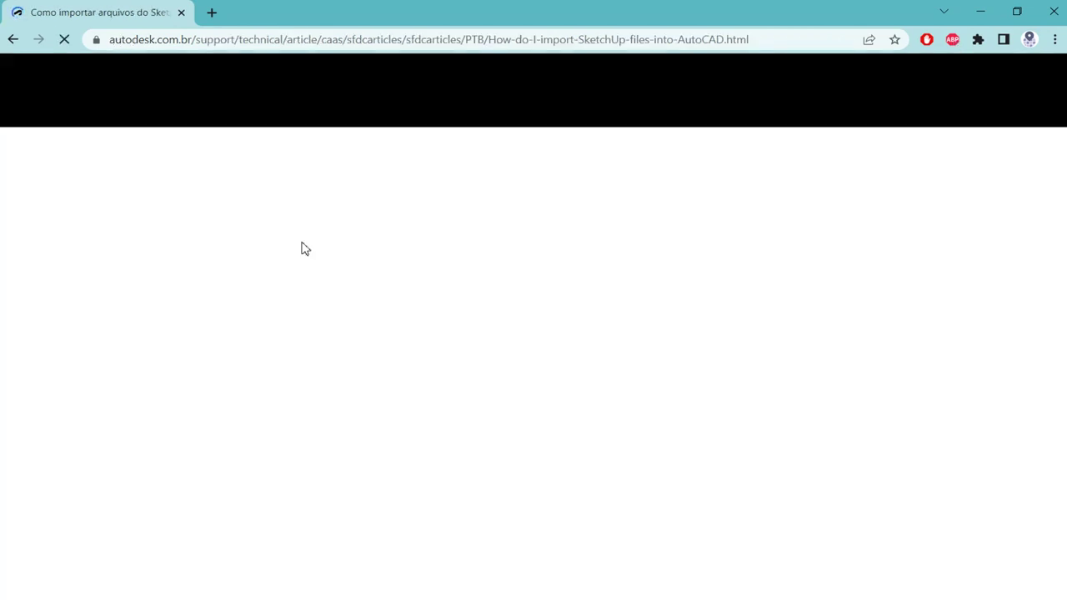
pyautogui.scroll(-5, 288, 248)
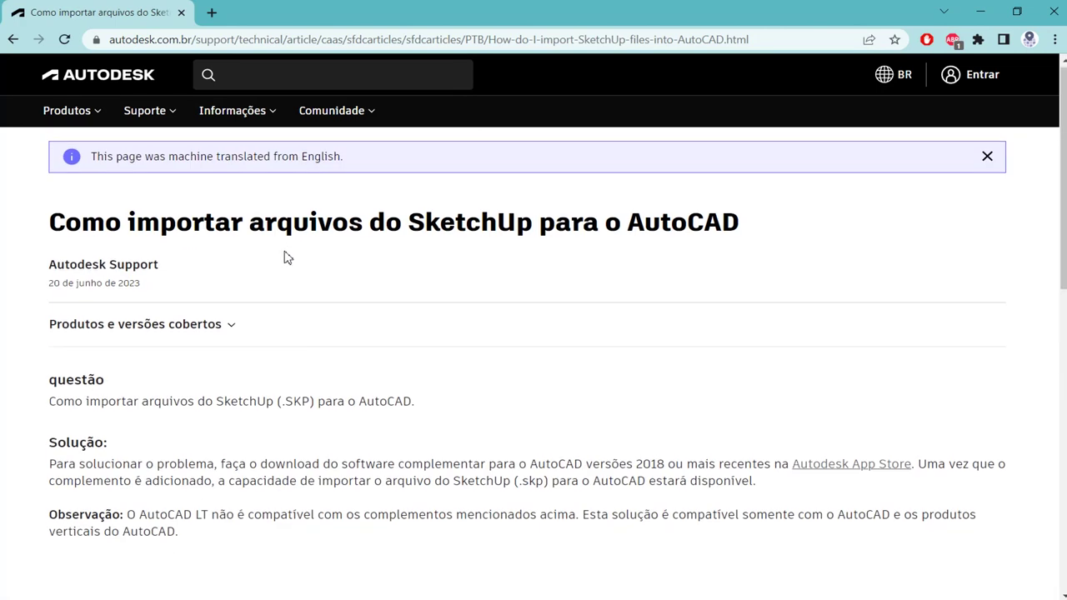
pyautogui.scroll(-2, 250, 257)
pyautogui.scroll(-3, 233, 255)
pyautogui.scroll(5, 200, 283)
pyautogui.scroll(-1, 177, 334)
pyautogui.scroll(-1, 209, 334)
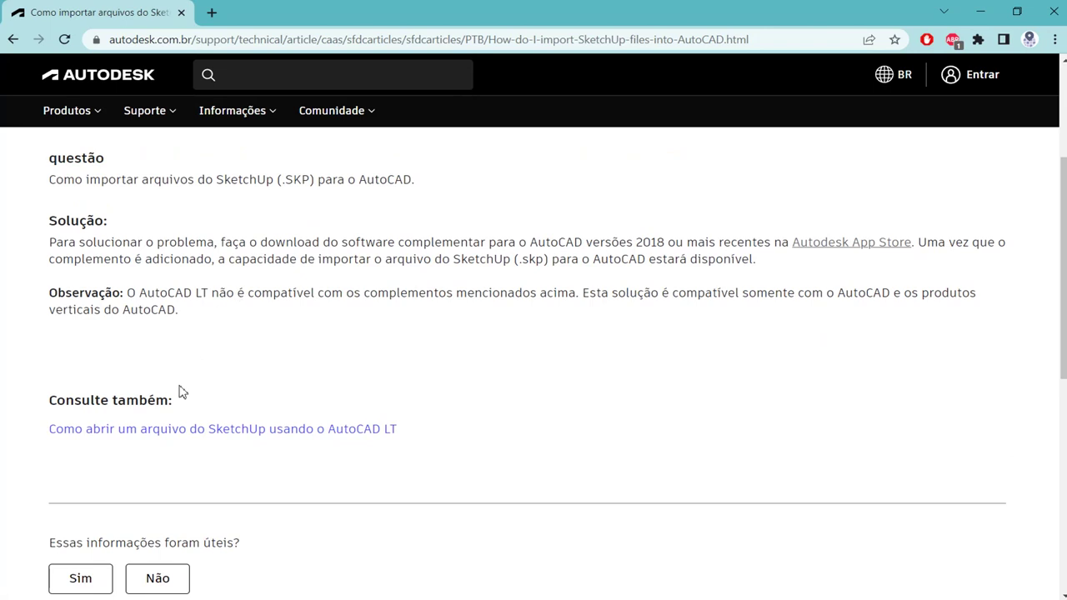
pyautogui.click(834, 253)
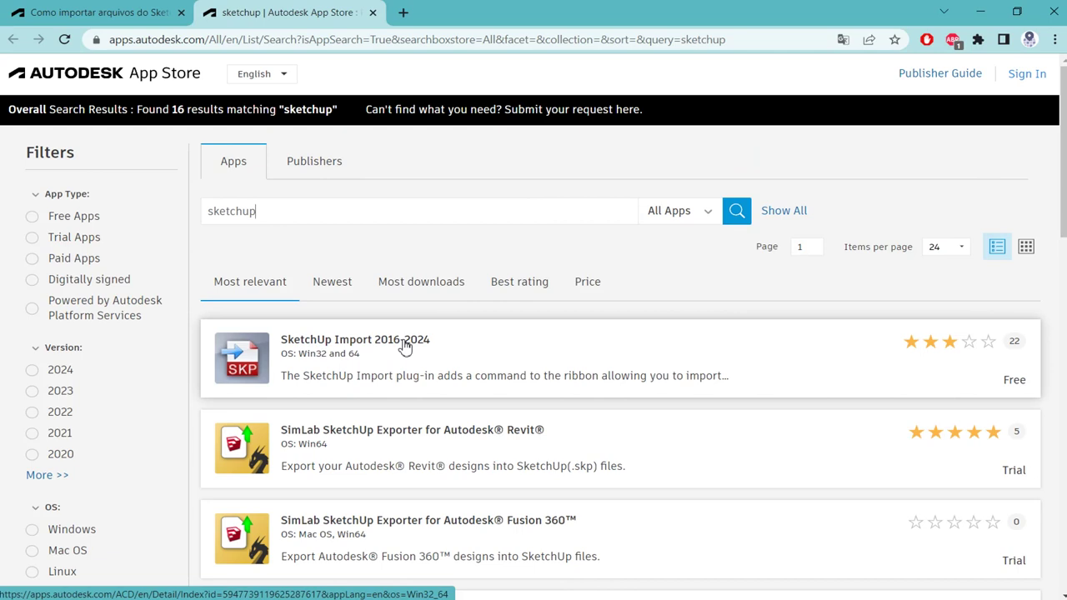
# Download the free SketchUp Import 2016-2024 plug-in, signing in with the account e-mail and saved password
pyautogui.click(394, 347)
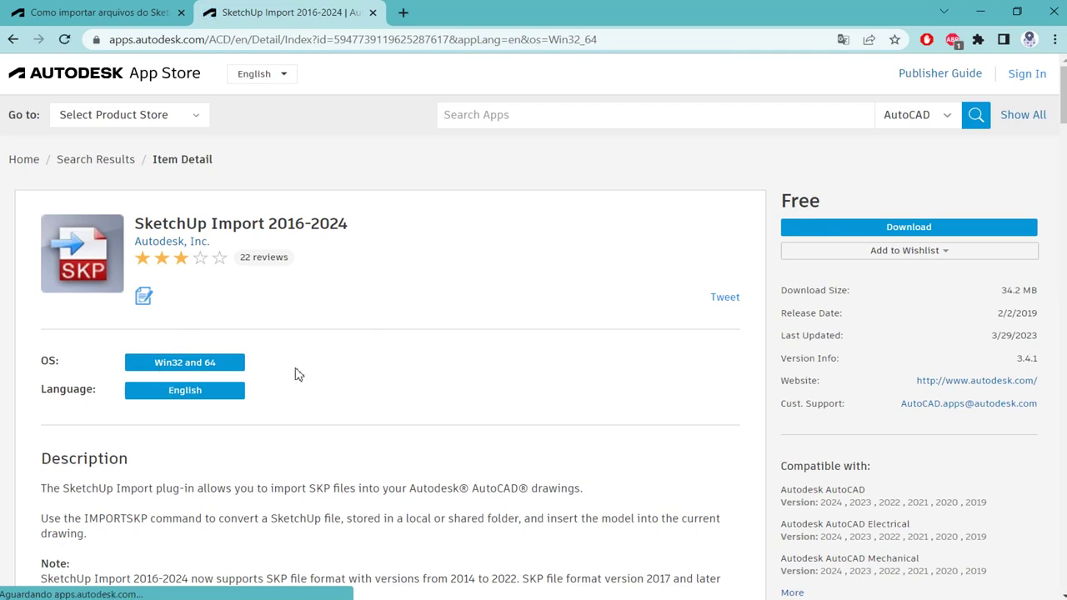
pyautogui.click(867, 232)
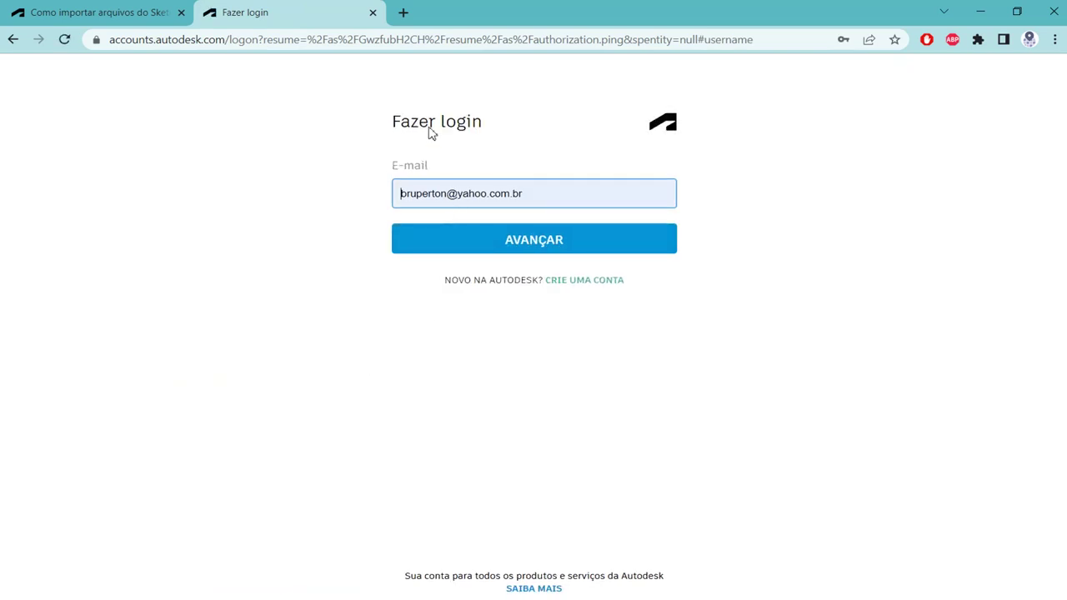
pyautogui.click(503, 241)
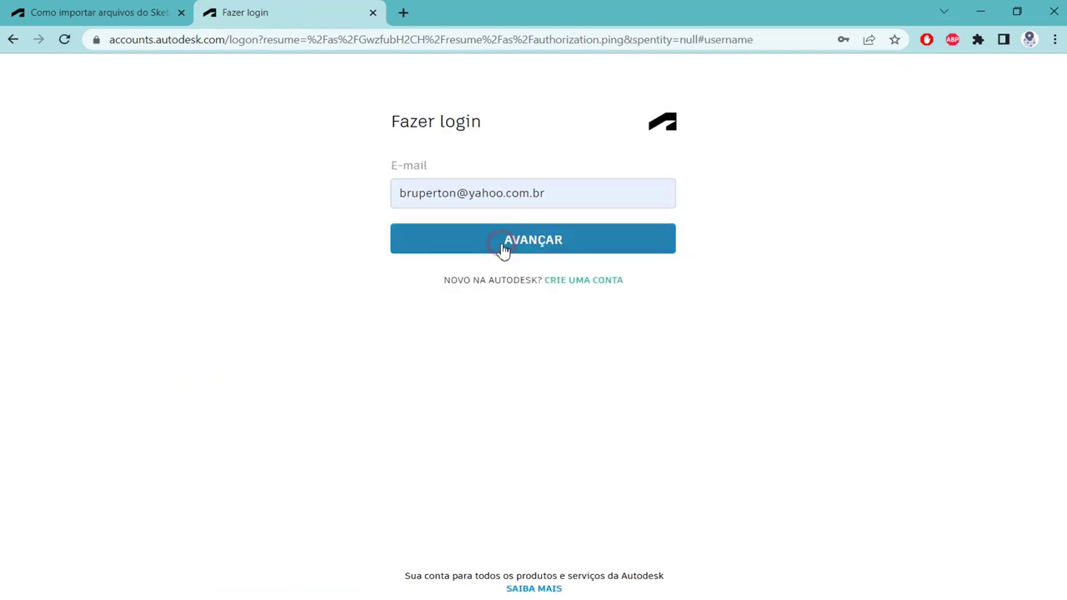
pyautogui.click(497, 299)
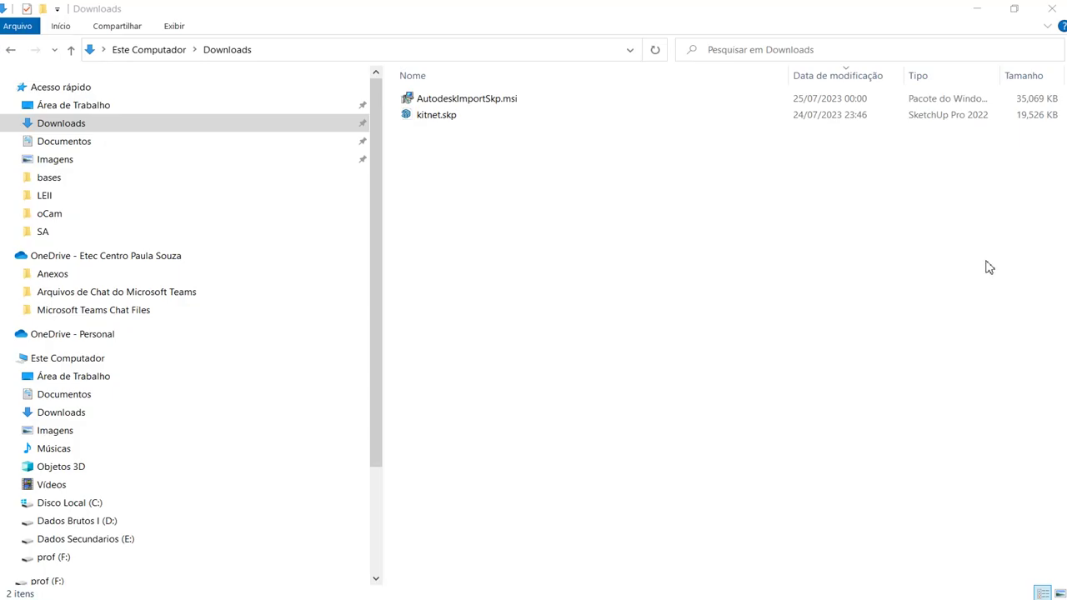
# Run AutodeskImportSkp.msi past the SmartScreen warning and install SketchUp Import 3.4.1
pyautogui.doubleClick(464, 103)
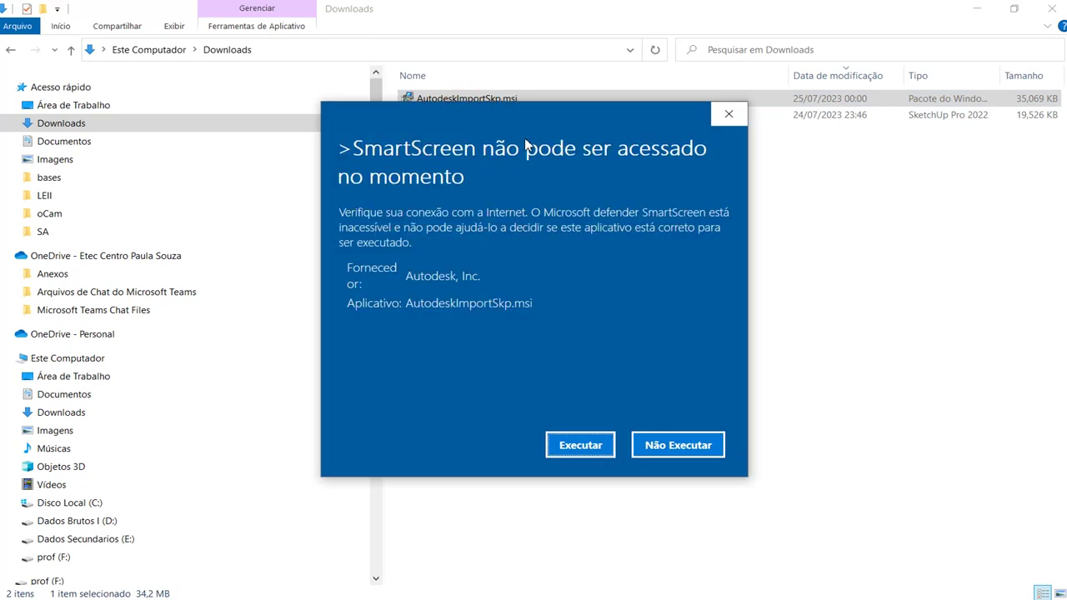
pyautogui.click(588, 450)
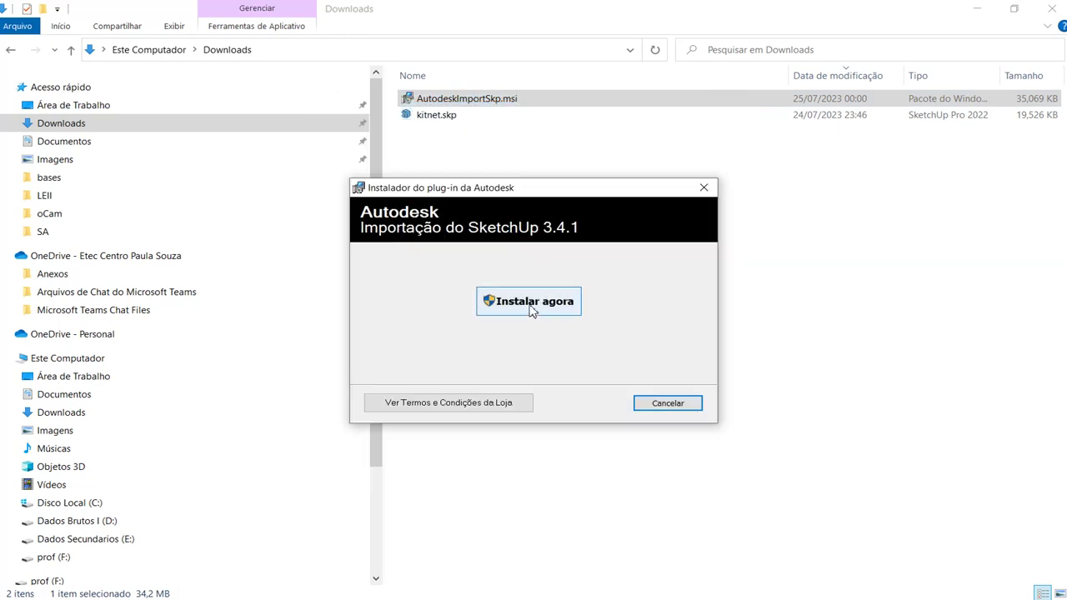
pyautogui.click(546, 310)
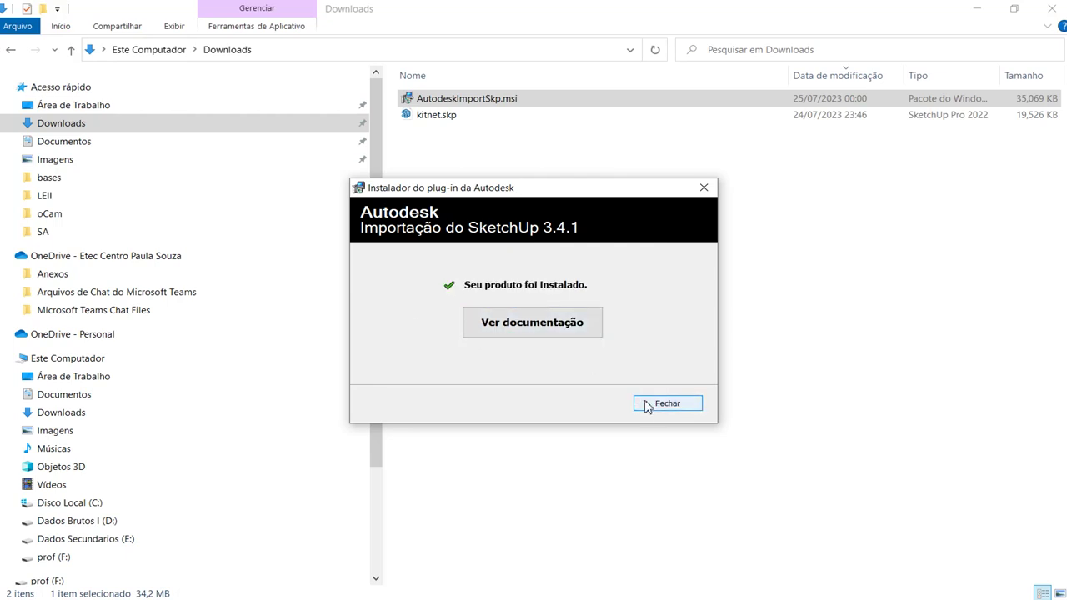
pyautogui.click(647, 404)
pyautogui.moveTo(167, 375)
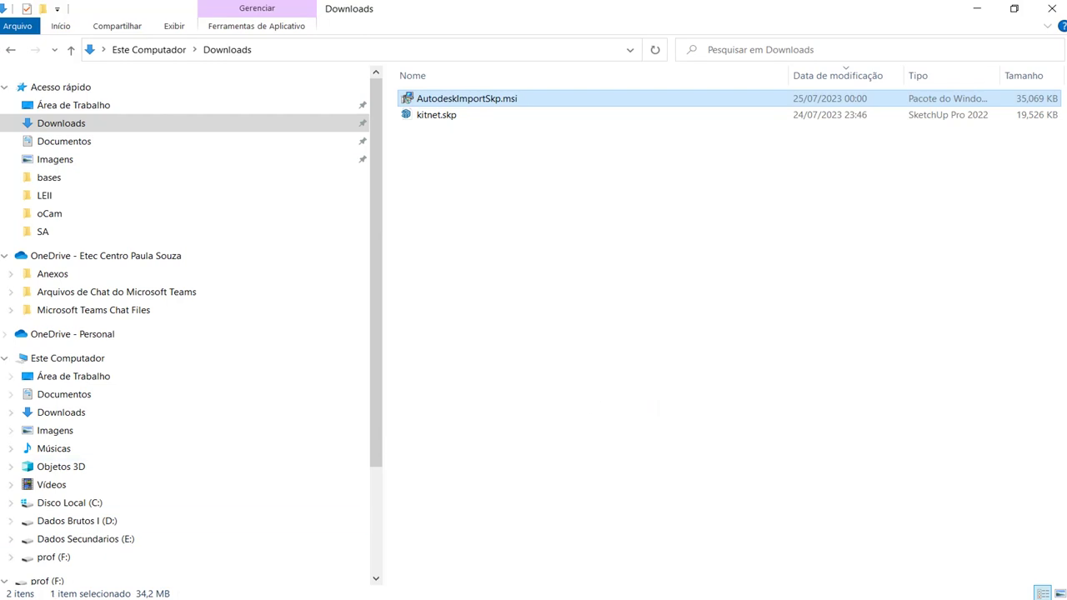
# Launch AutoCAD 2018 from the Windows search
pyautogui.press('super')
pyautogui.write('autocad')
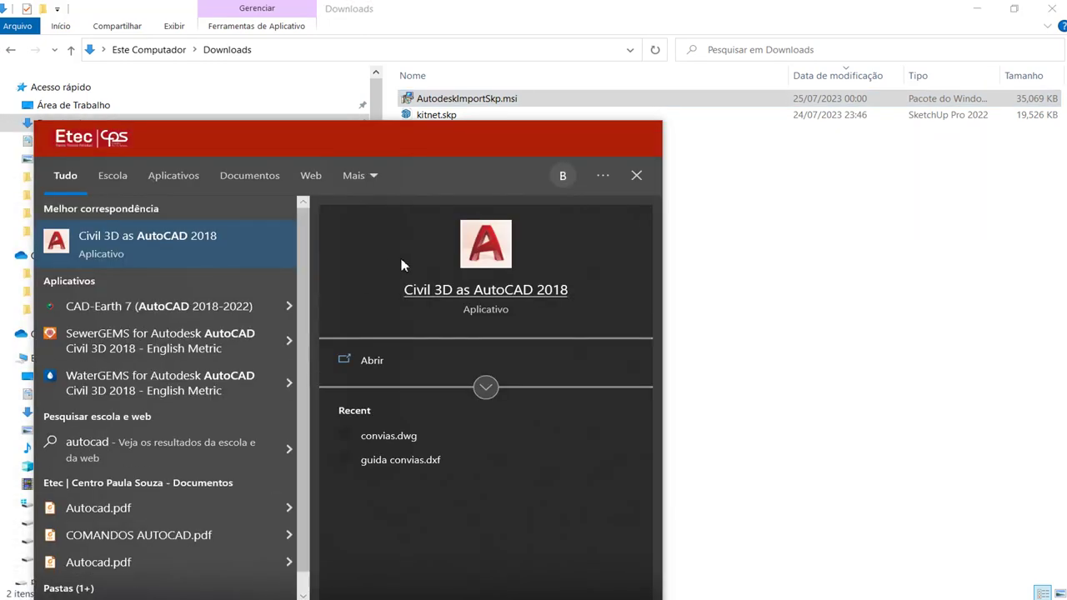
pyautogui.press('Return')
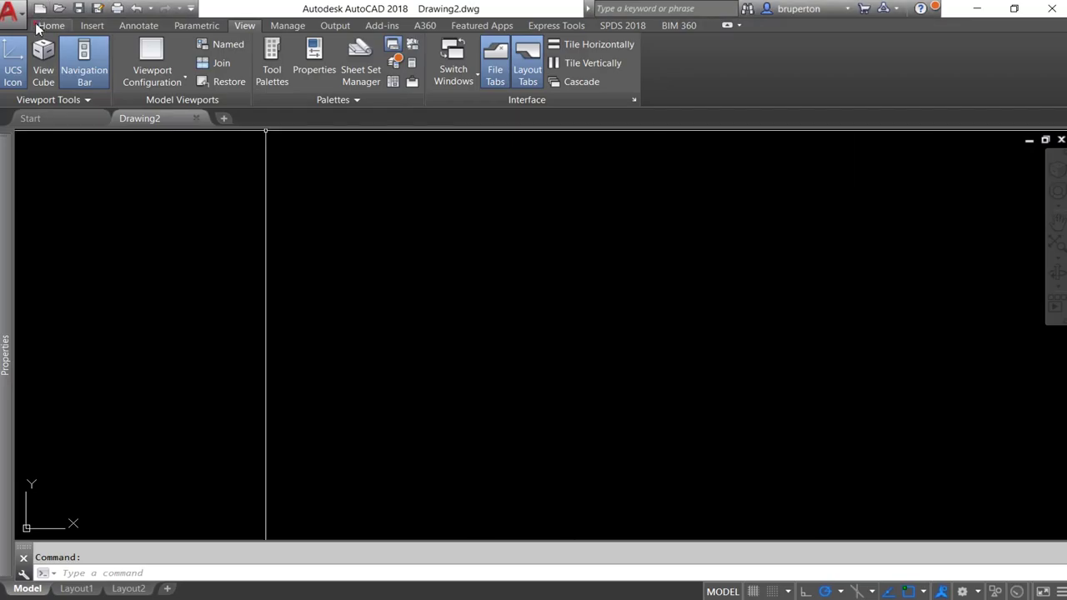
# Switch the workspace to 3D Modeling and begin entering the IMPORTSKP command
pyautogui.click(963, 592)
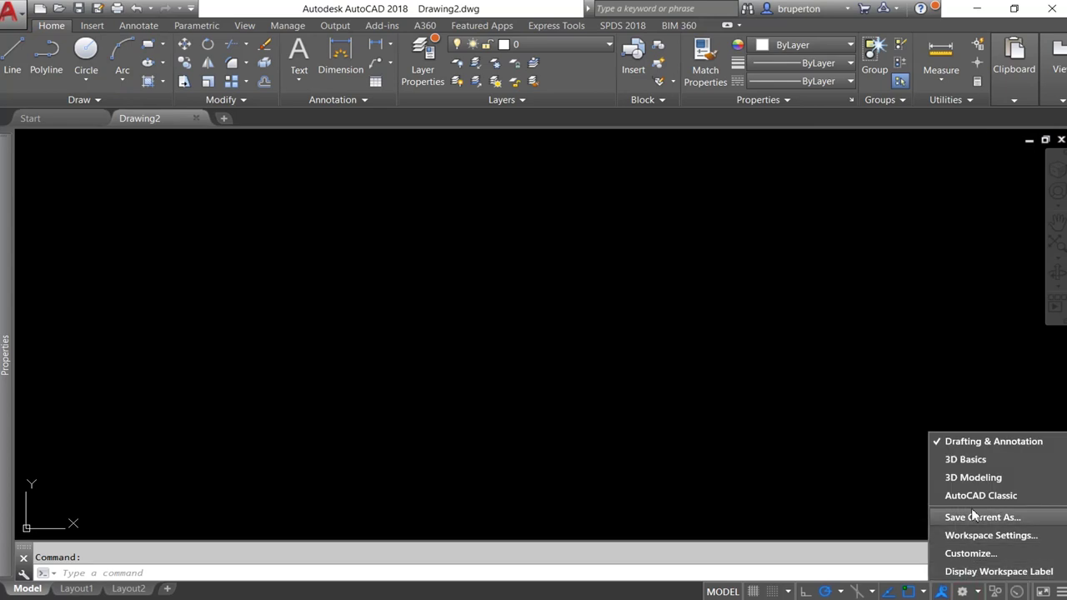
pyautogui.click(991, 479)
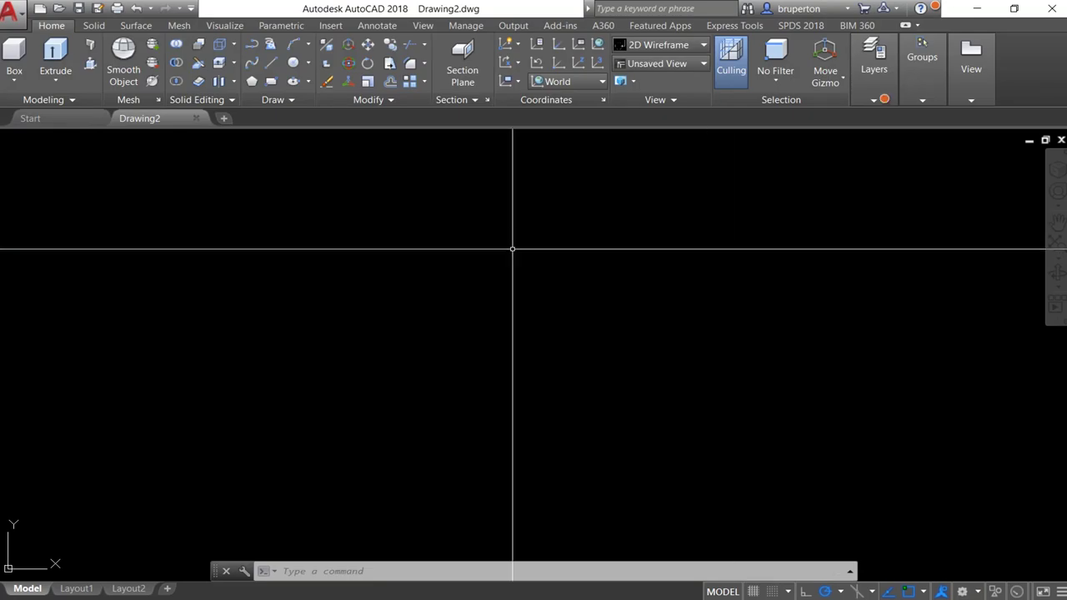
pyautogui.write('impor')
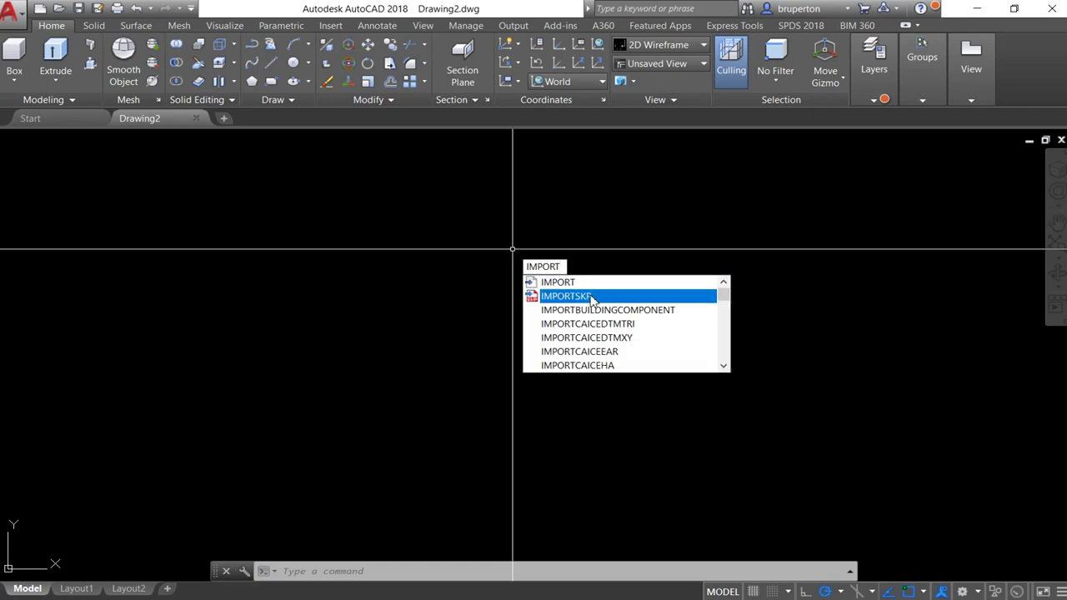
# Import kitnet.skp with IMPORTSKP, placing it at insertion point 0,0
pyautogui.click(577, 298)
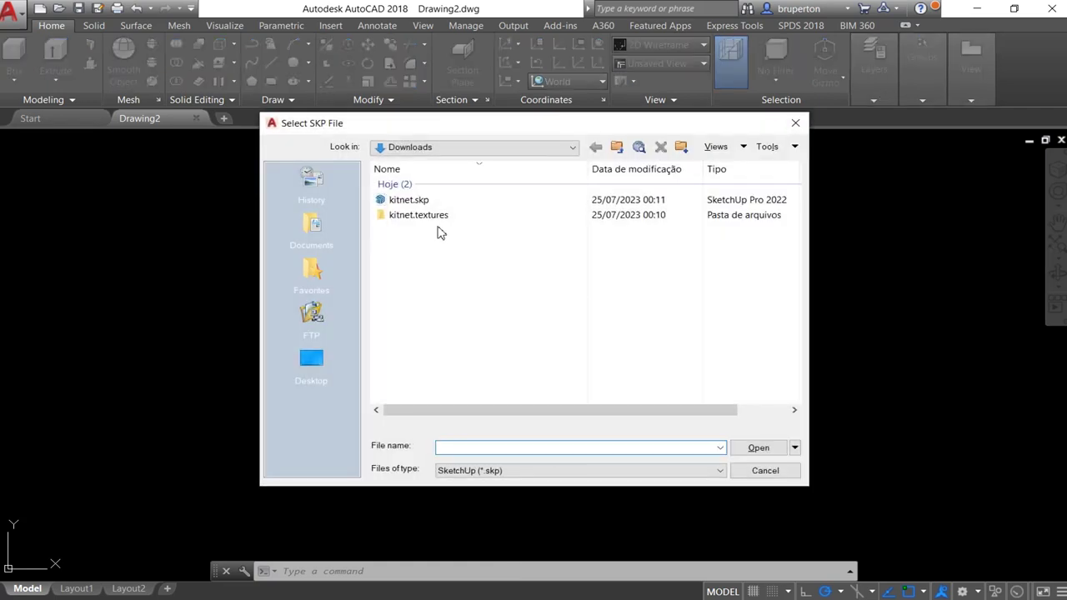
pyautogui.click(426, 202)
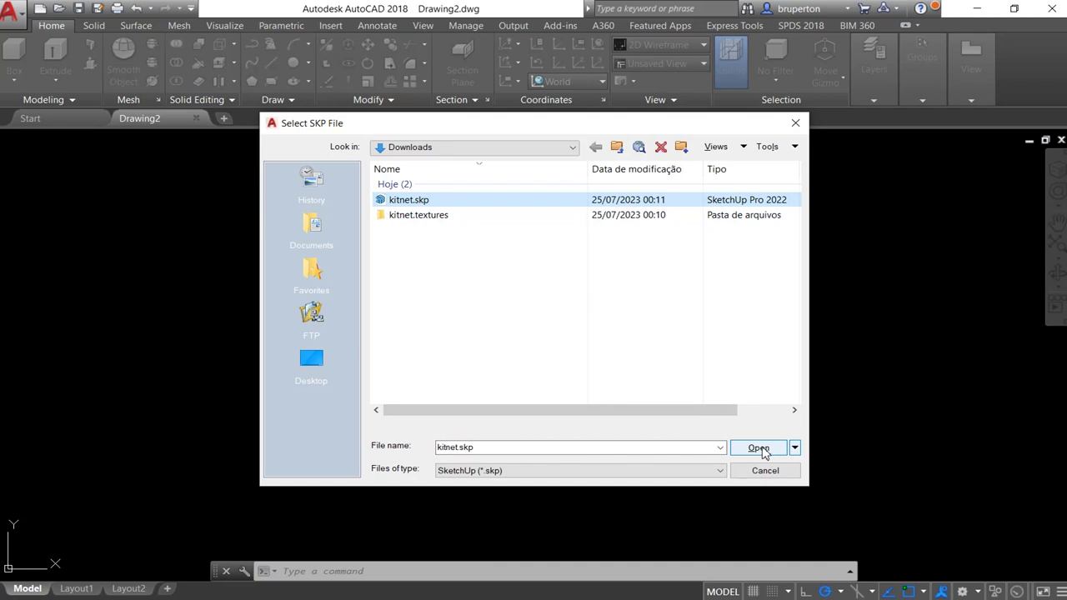
pyautogui.click(732, 451)
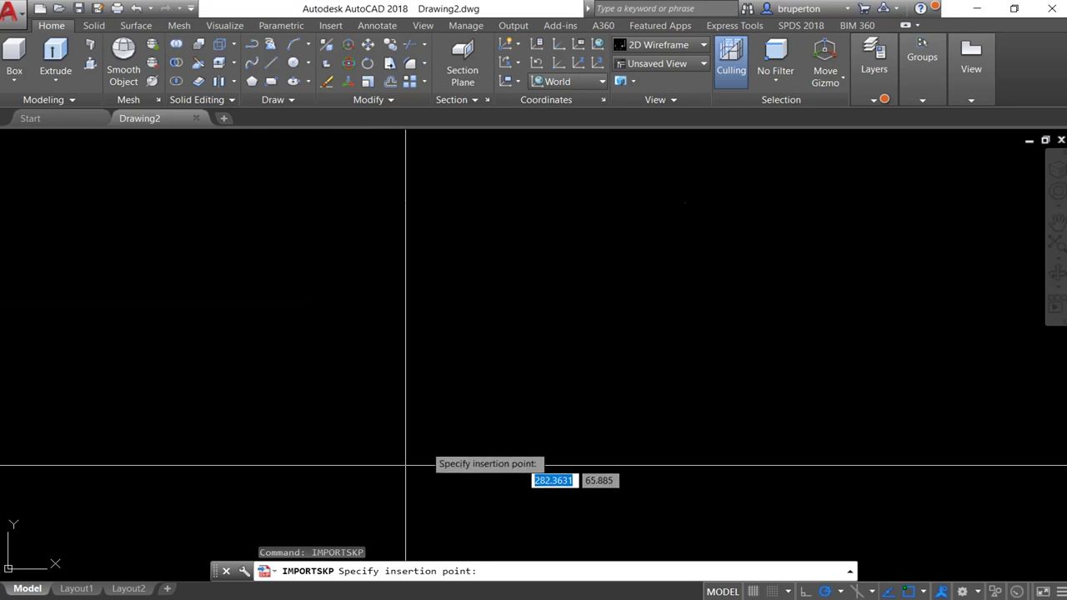
pyautogui.write('0')
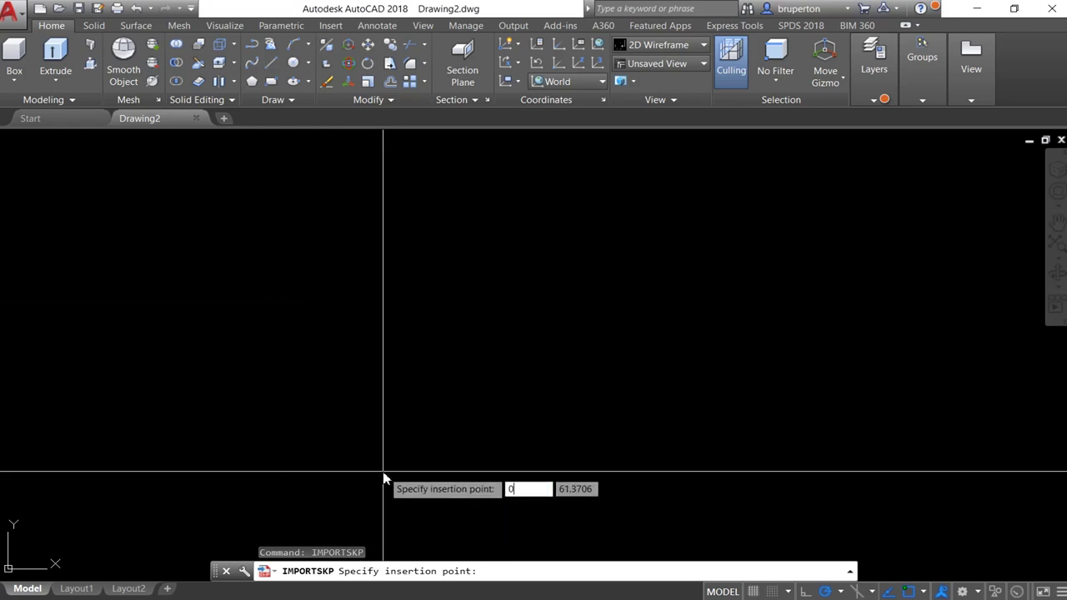
pyautogui.press('Tab')
pyautogui.write('0')
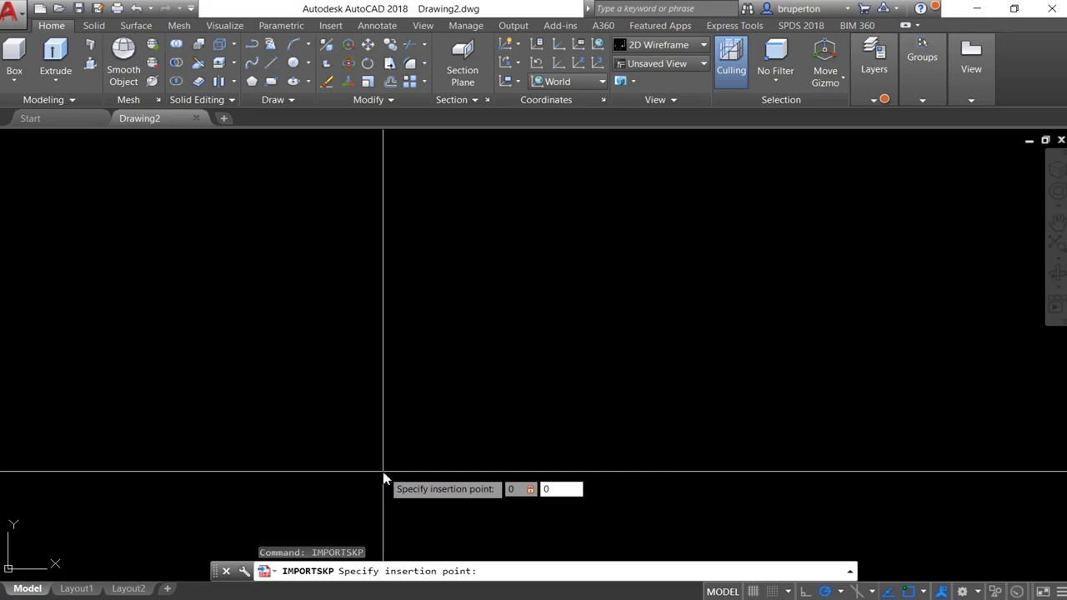
pyautogui.press('Return')
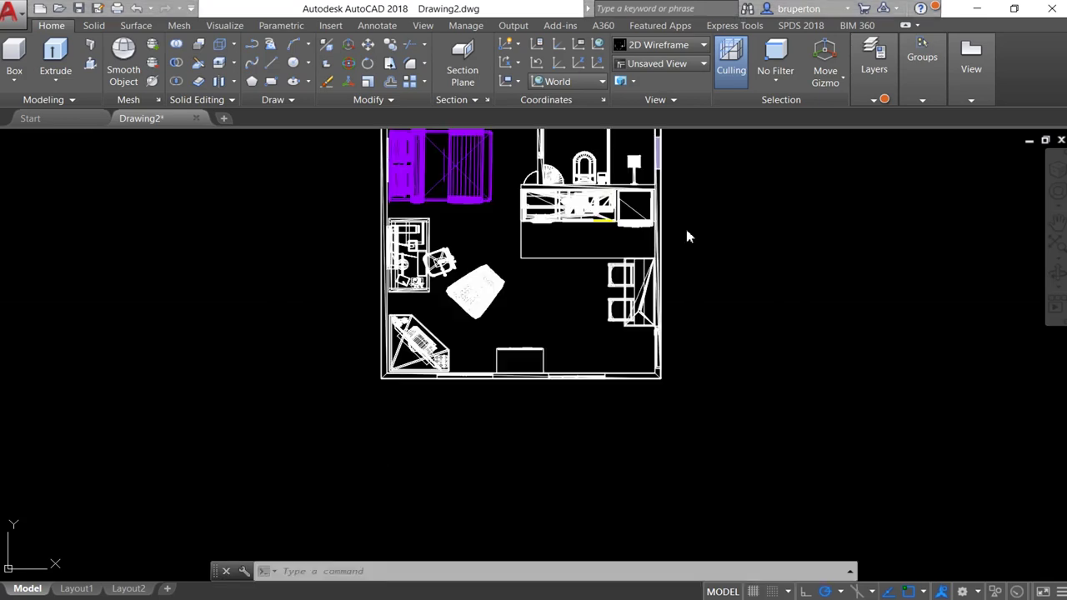
# Zoom to the extents of the imported plan and switch to the SW Isometric view
pyautogui.middleClick(748, 332)
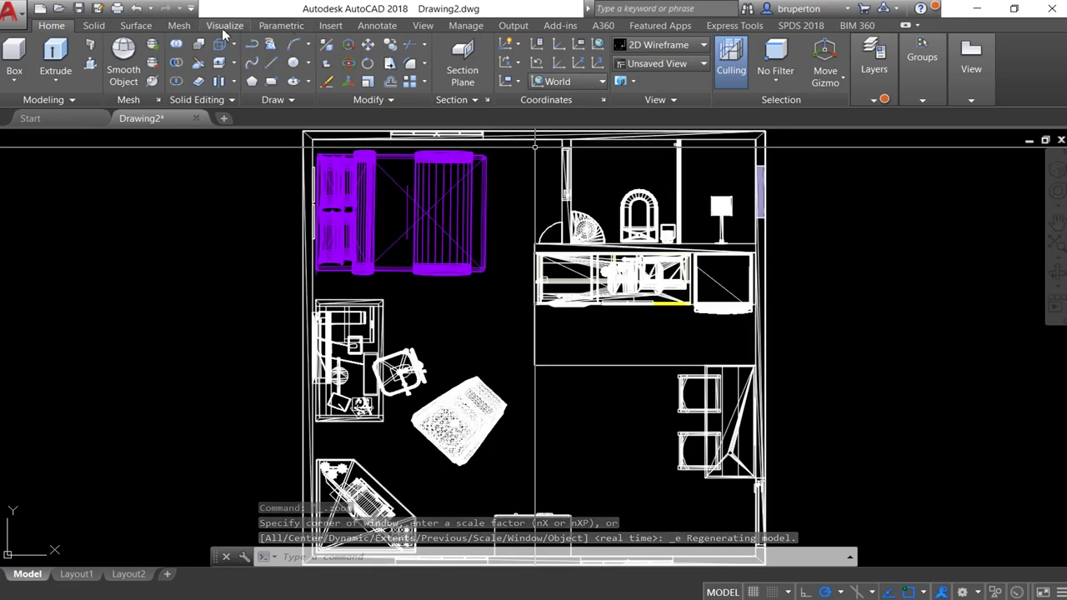
pyautogui.click(422, 26)
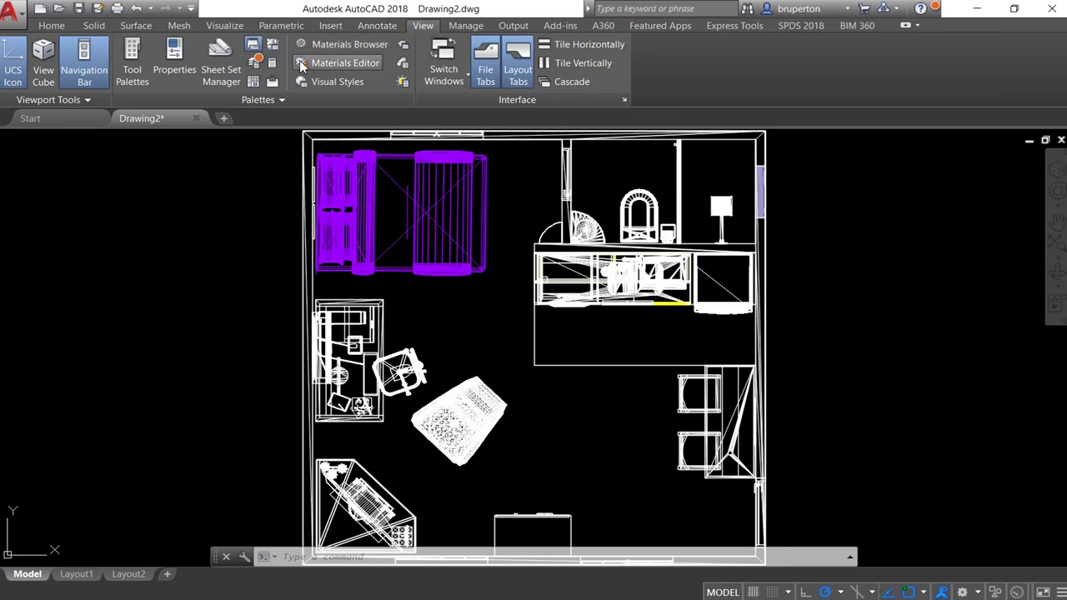
pyautogui.click(242, 29)
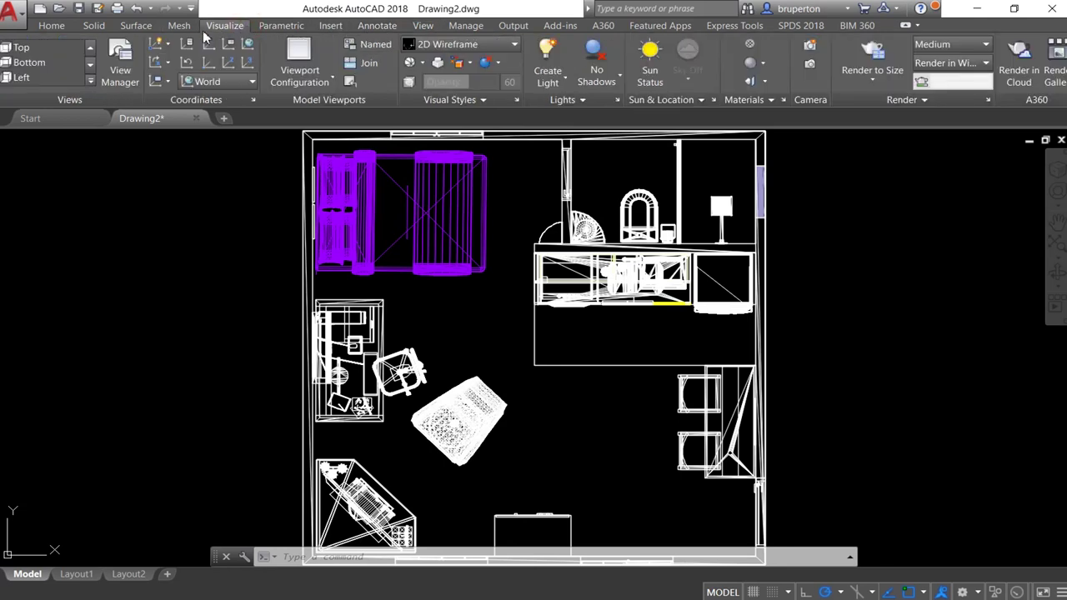
pyautogui.click(92, 79)
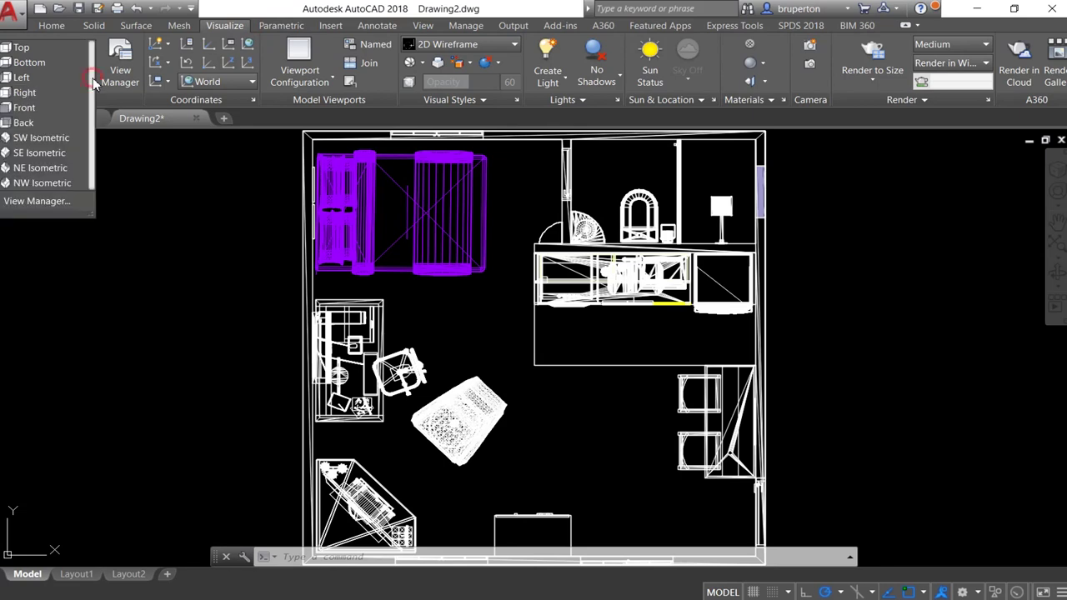
pyautogui.click(35, 138)
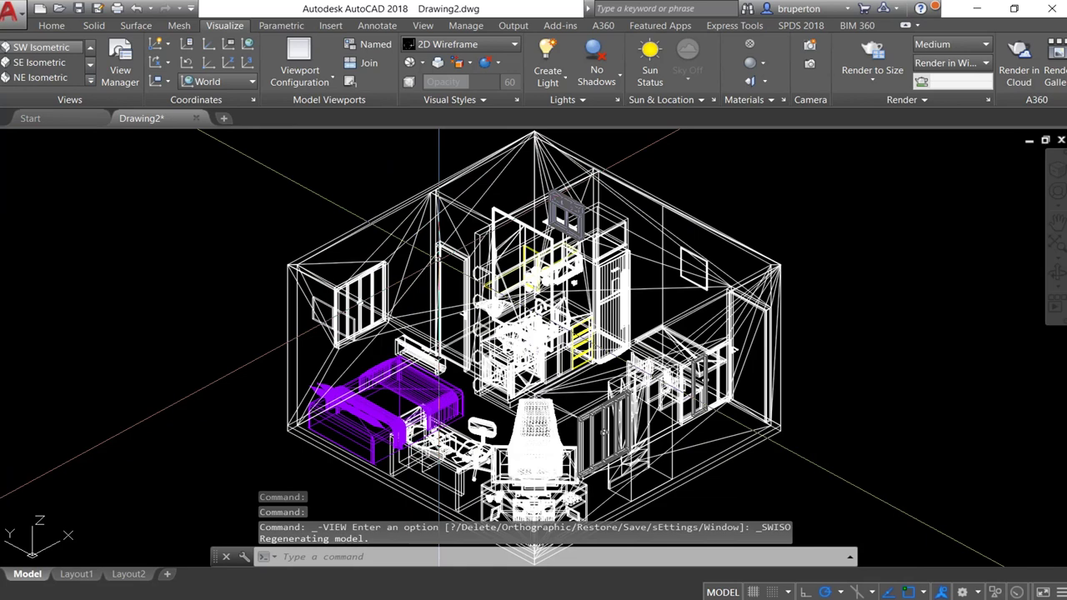
# Apply the Realistic visual style and zoom in on the kitnet's kitchen
pyautogui.click(490, 47)
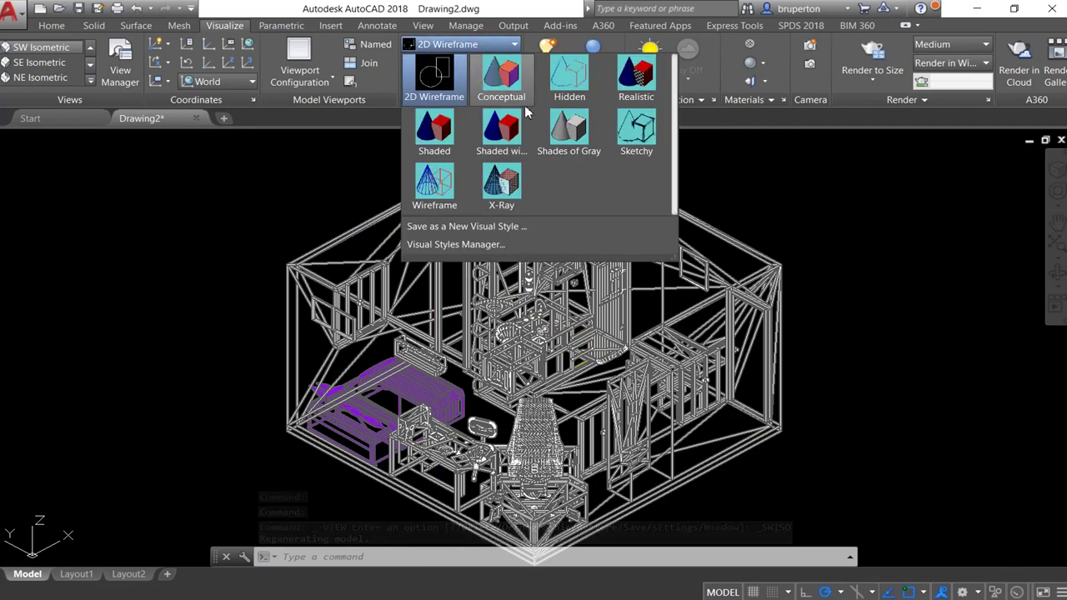
pyautogui.click(630, 93)
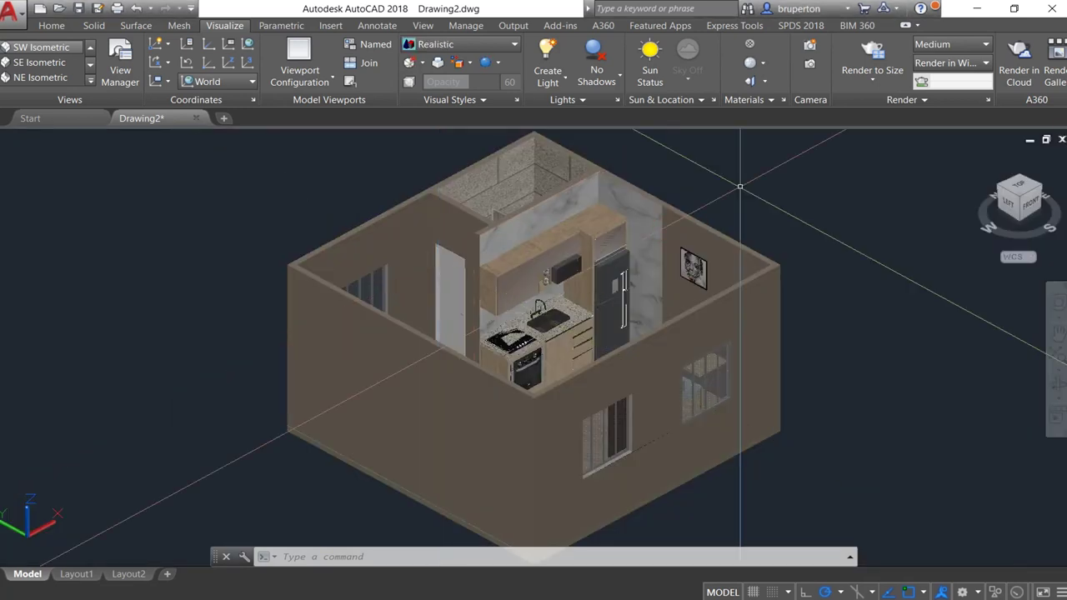
pyautogui.click(667, 227)
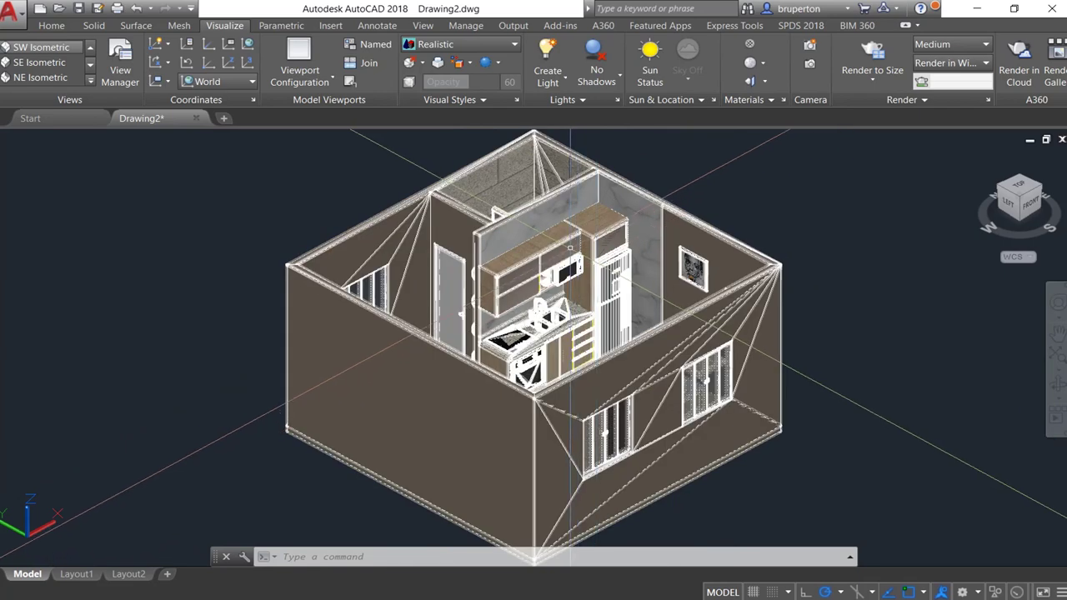
pyautogui.scroll(2, 570, 248)
pyautogui.scroll(2, 570, 248)
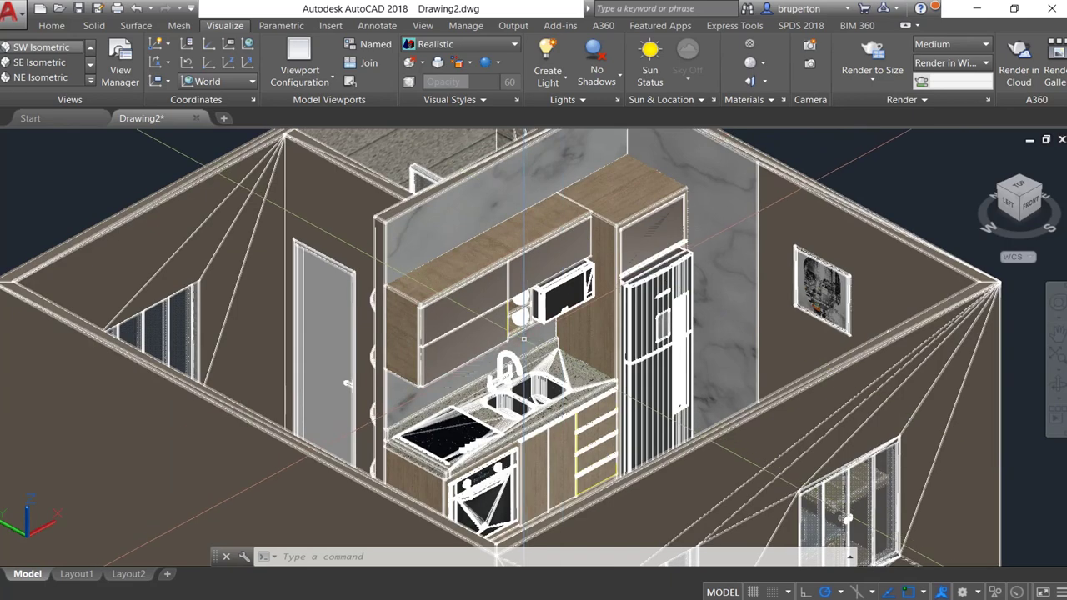
pyautogui.rightClick(720, 175)
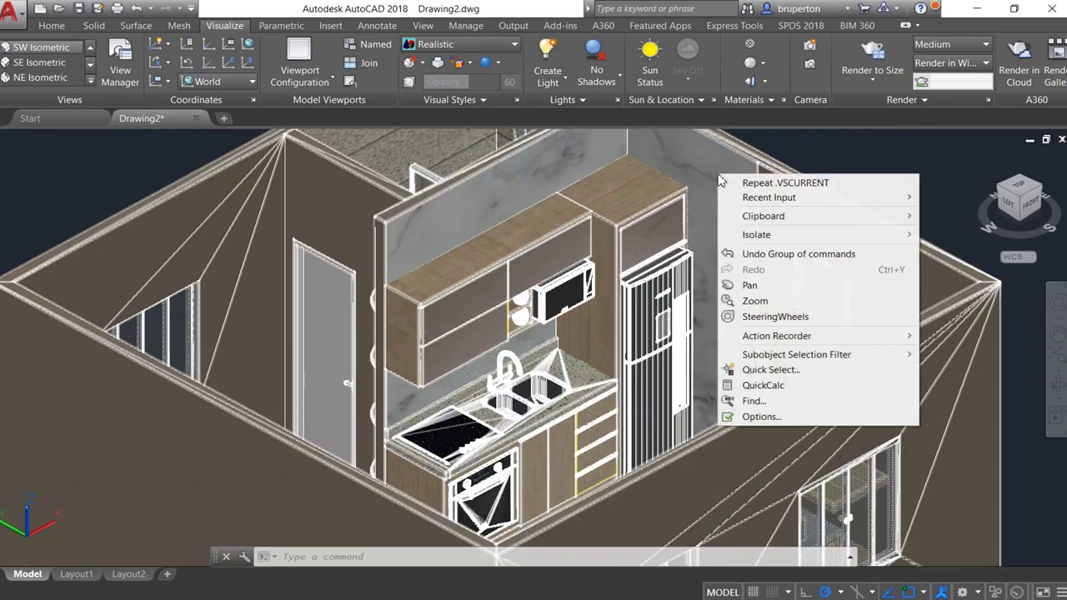
pyautogui.press('Escape')
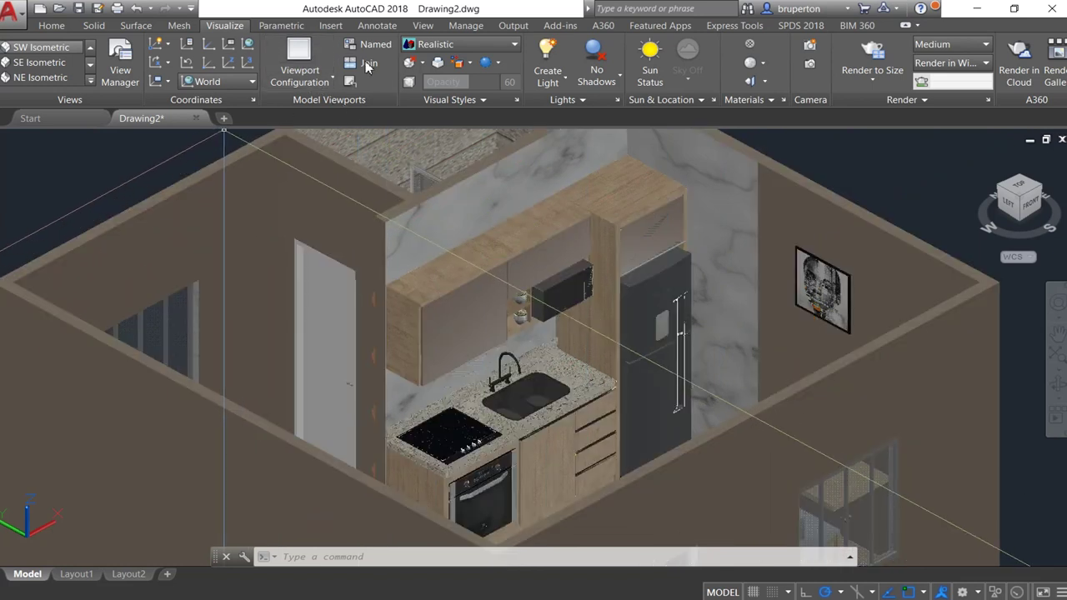
pyautogui.click(424, 25)
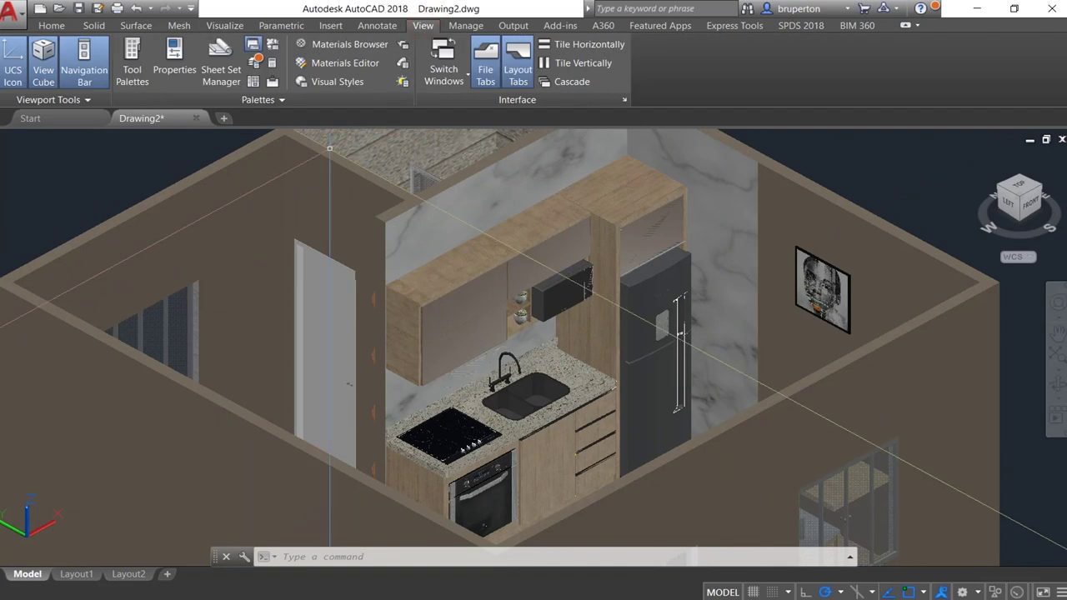
# Run 3DORBIT and orbit the model to view the floor, dining table and chairs
pyautogui.write('3DO')
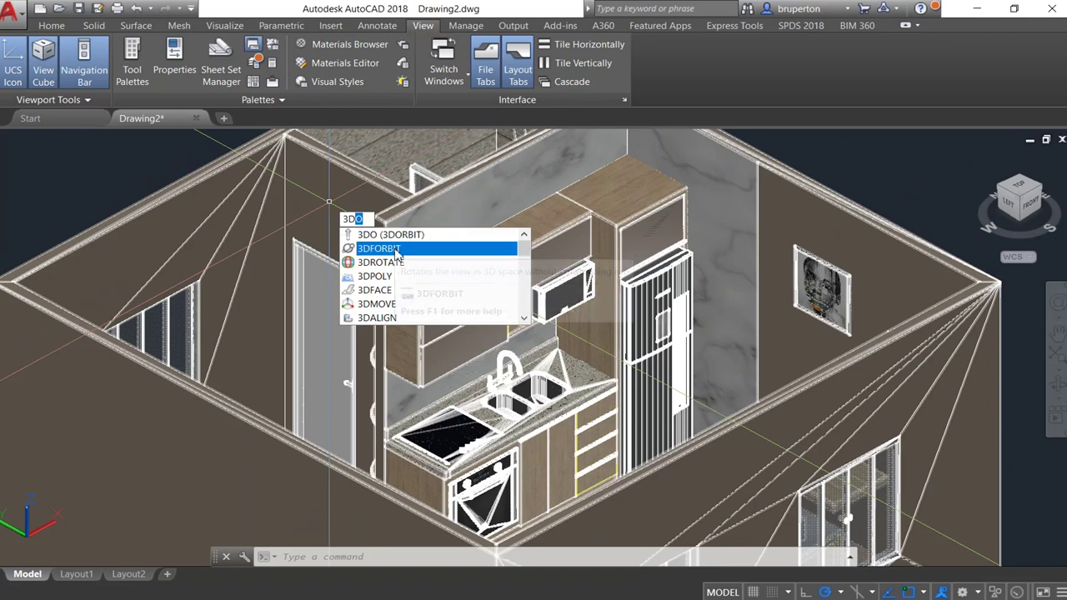
pyautogui.click(397, 236)
pyautogui.moveTo(451, 269); pyautogui.dragTo(313, 417)
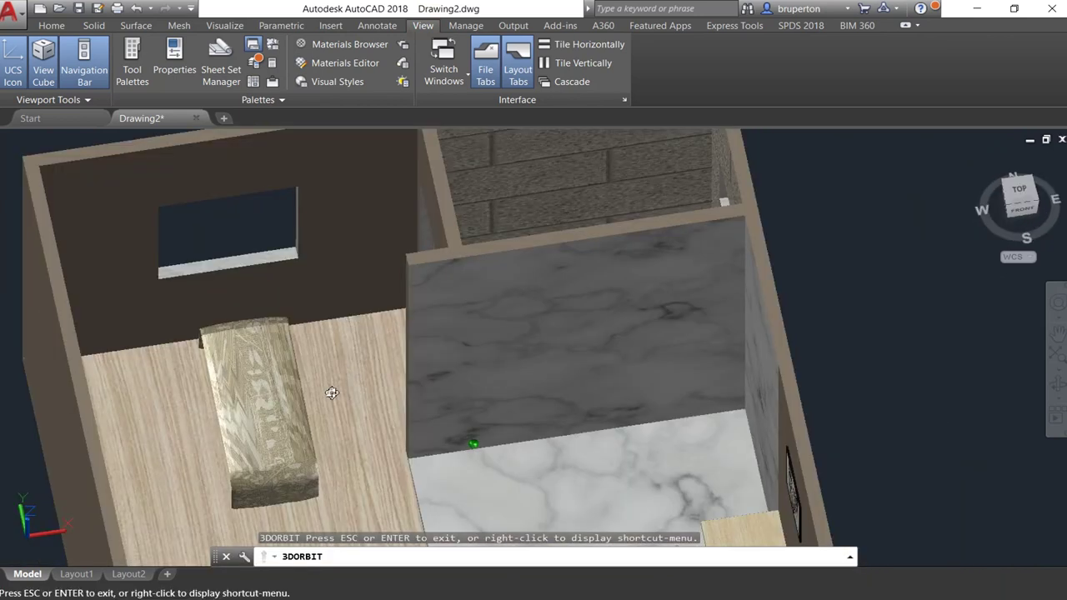
pyautogui.moveTo(390, 382); pyautogui.dragTo(354, 281)
pyautogui.moveTo(275, 317)
pyautogui.mouseDown()
pyautogui.moveTo(520, 326)
pyautogui.moveTo(684, 317)
pyautogui.moveTo(575, 350)
pyautogui.moveTo(589, 310)
pyautogui.moveTo(420, 384)
pyautogui.moveTo(548, 293)
pyautogui.moveTo(548, 281)
pyautogui.moveTo(552, 443)
pyautogui.moveTo(527, 333)
pyautogui.moveTo(533, 293)
pyautogui.moveTo(549, 455)
pyautogui.mouseUp()
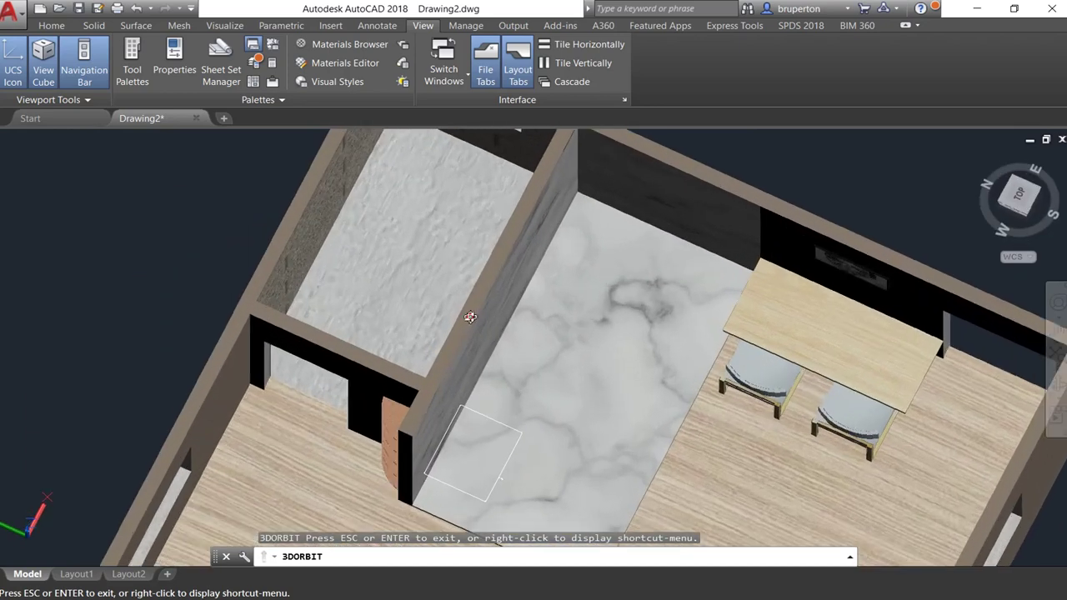